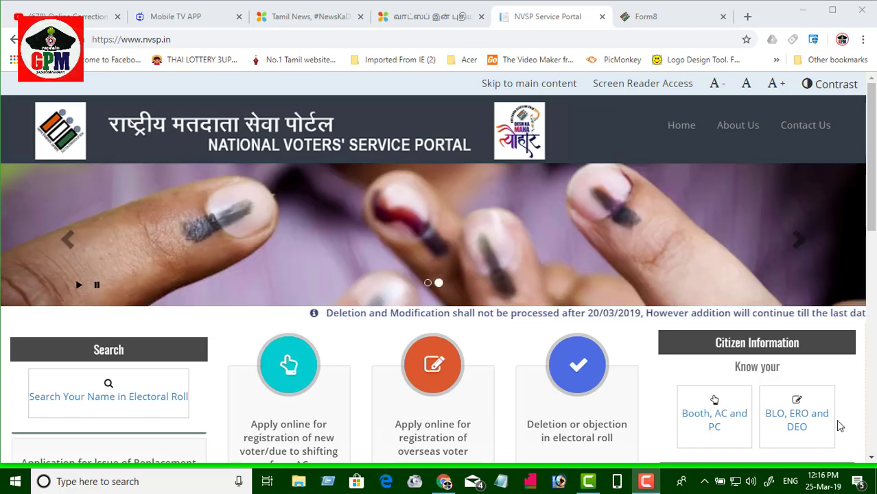
# Step: Switch to the Form 8 correction application and scroll down through its fields
pyautogui.scroll(-2, 551, 361)
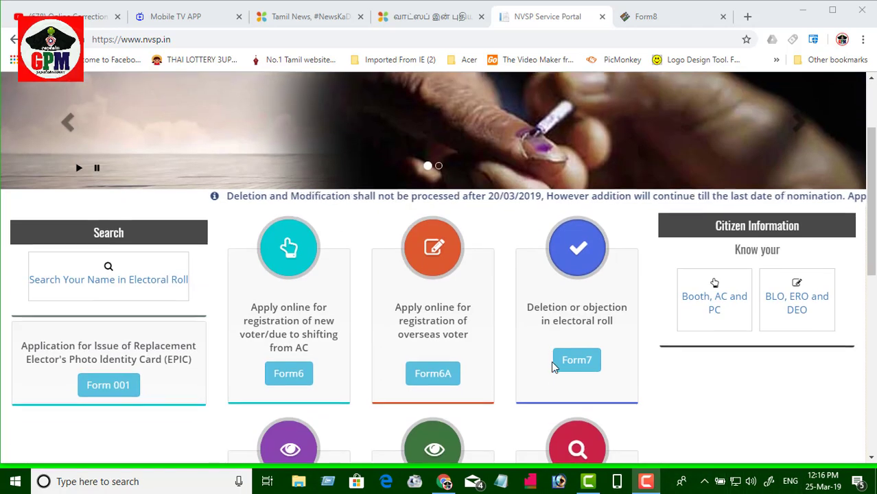
pyautogui.scroll(-1, 550, 361)
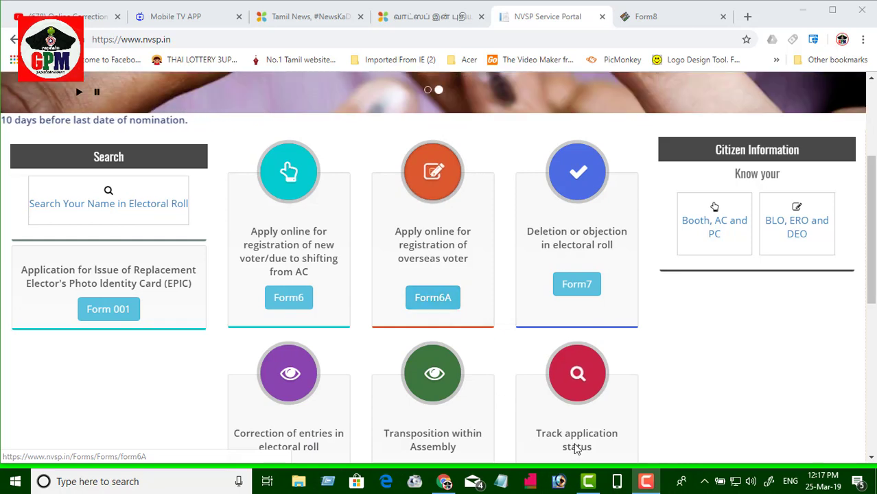
pyautogui.scroll(-4, 573, 406)
pyautogui.scroll(3, 144, 449)
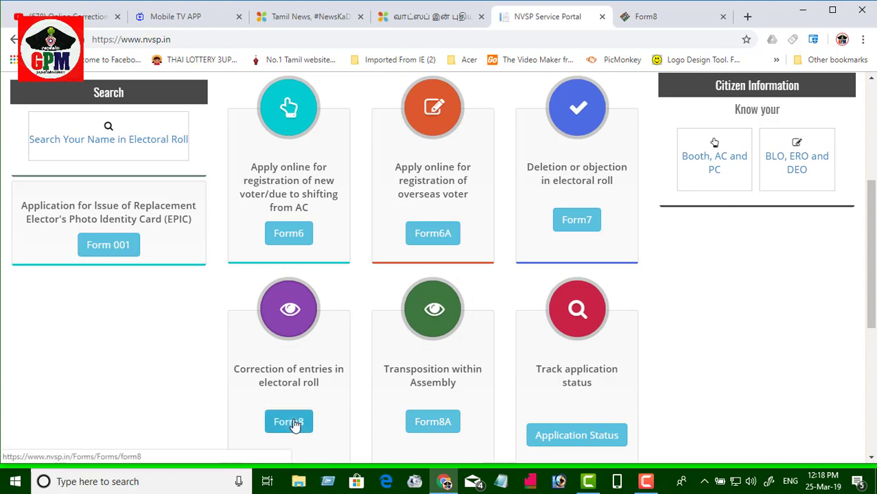
pyautogui.click(655, 18)
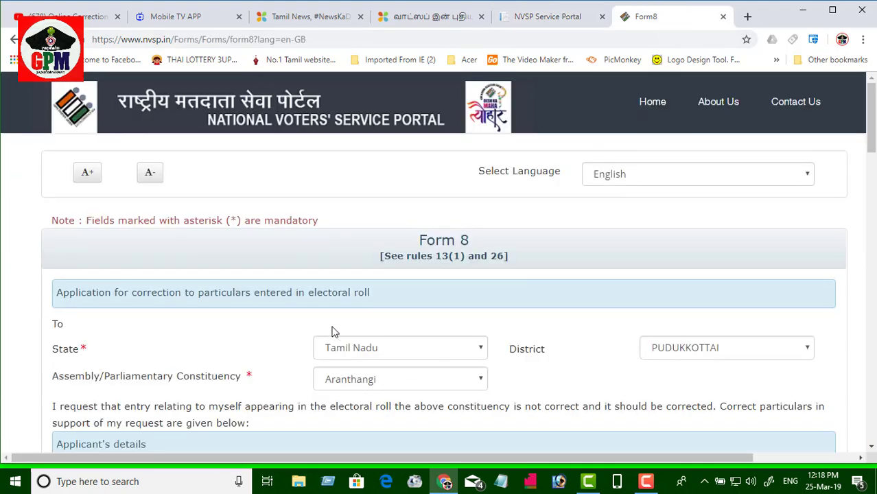
pyautogui.scroll(-1, 334, 332)
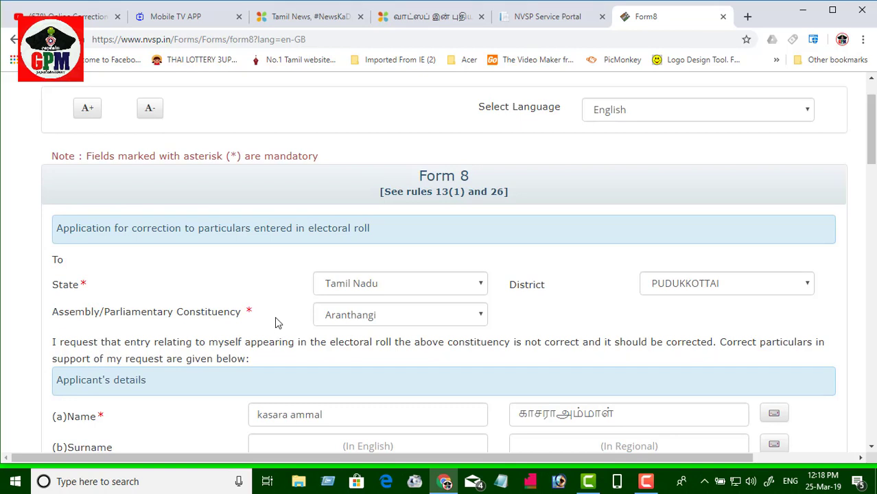
pyautogui.scroll(-1, 277, 322)
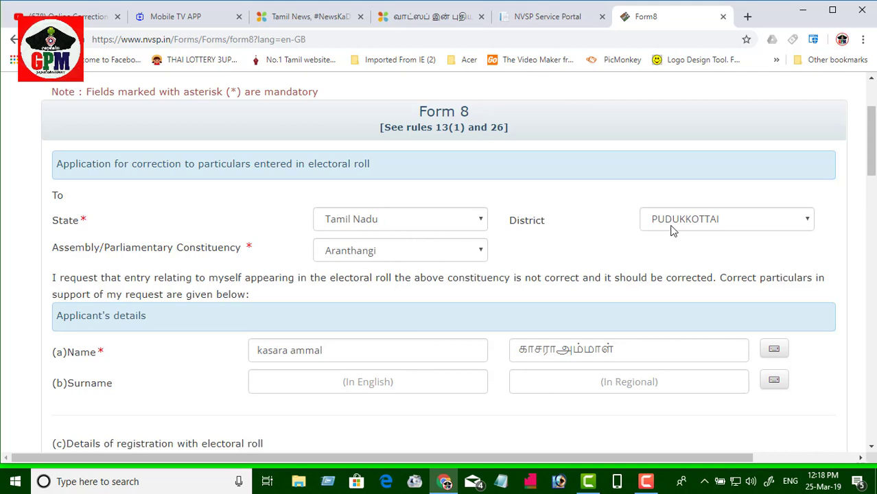
# Step: Keep Aranthangi as the constituency, open and close the Tamil keyboard, and move down to section (e)
pyautogui.click(482, 254)
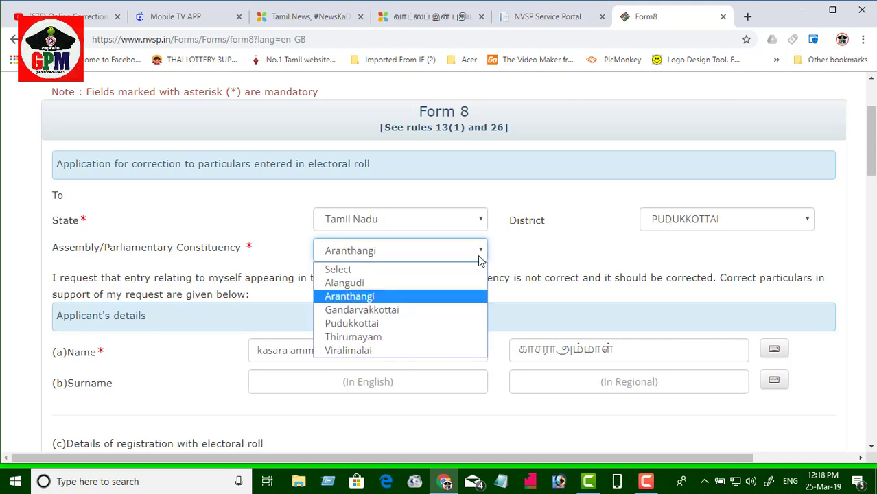
pyautogui.click(518, 258)
pyautogui.scroll(-2, 514, 274)
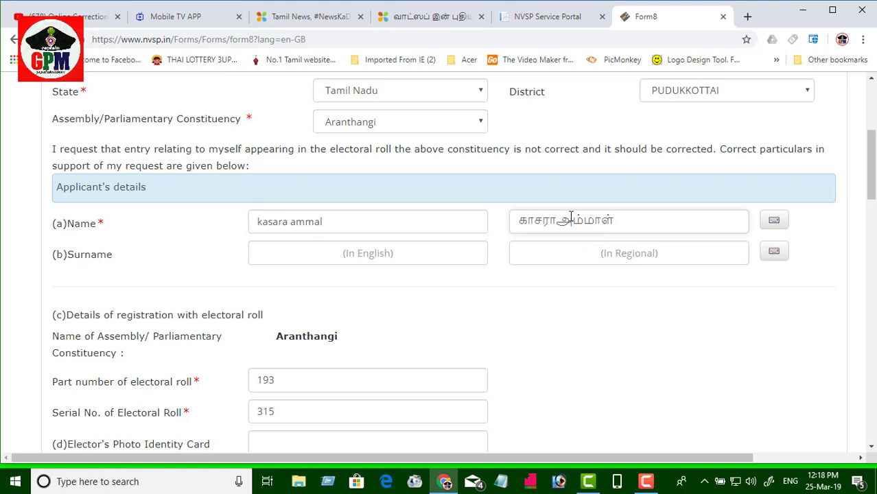
pyautogui.click(773, 223)
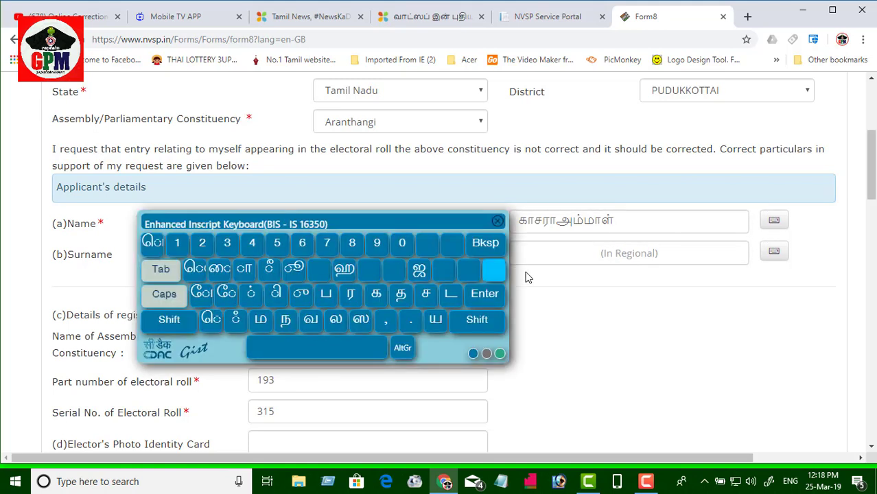
pyautogui.click(497, 222)
pyautogui.scroll(-1, 420, 293)
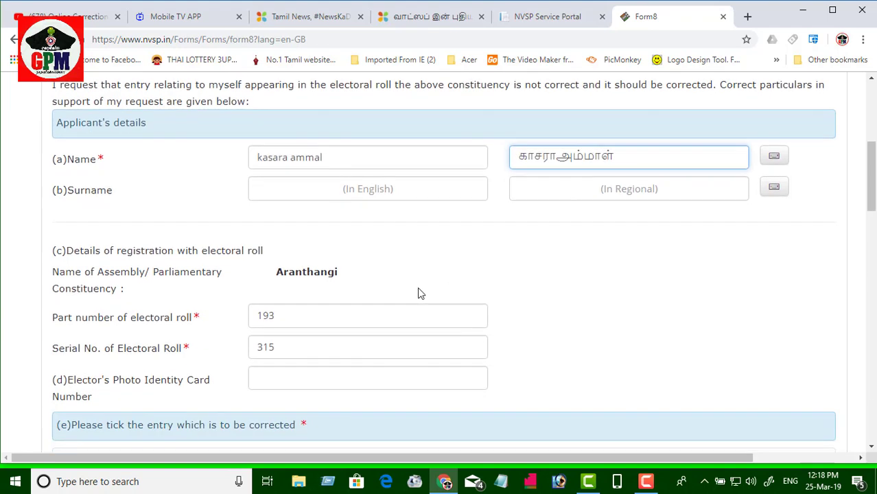
pyautogui.scroll(-2, 308, 276)
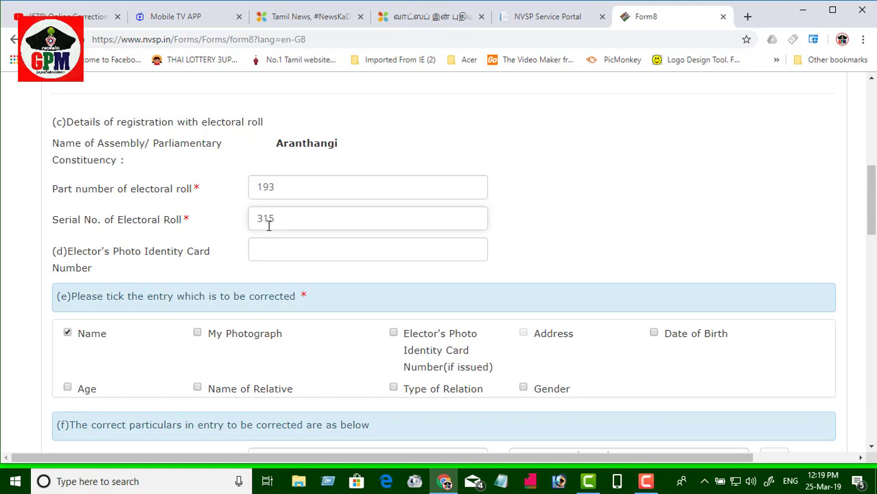
# Step: Open 'Search Your Name in Electoral Roll' with 'Search by EPIC No.' on the portal home, then return to Form 8
pyautogui.click(542, 18)
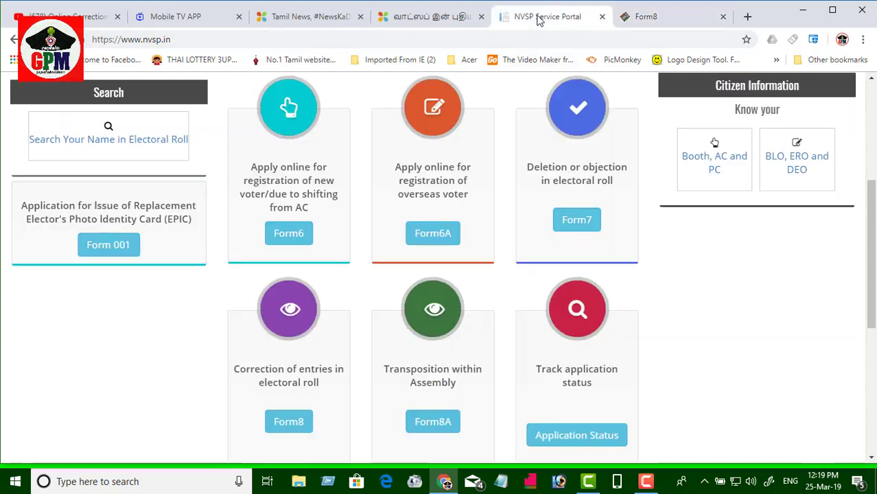
pyautogui.scroll(2, 179, 251)
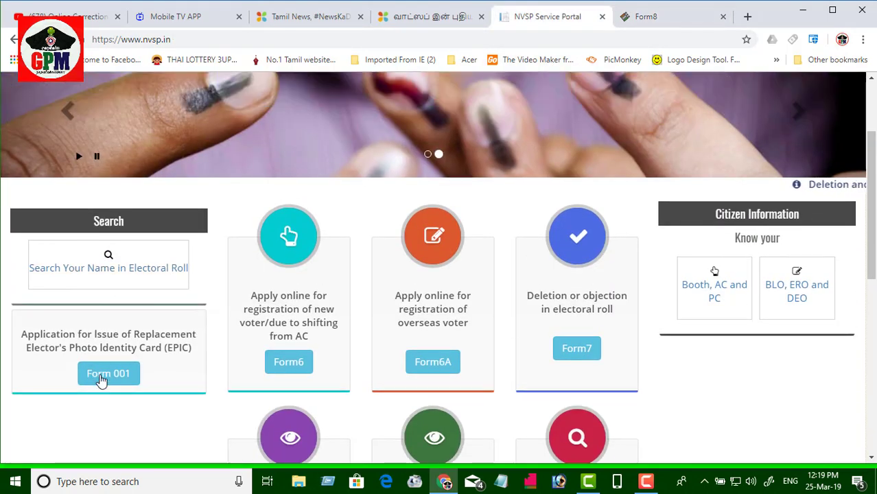
pyautogui.click(107, 259)
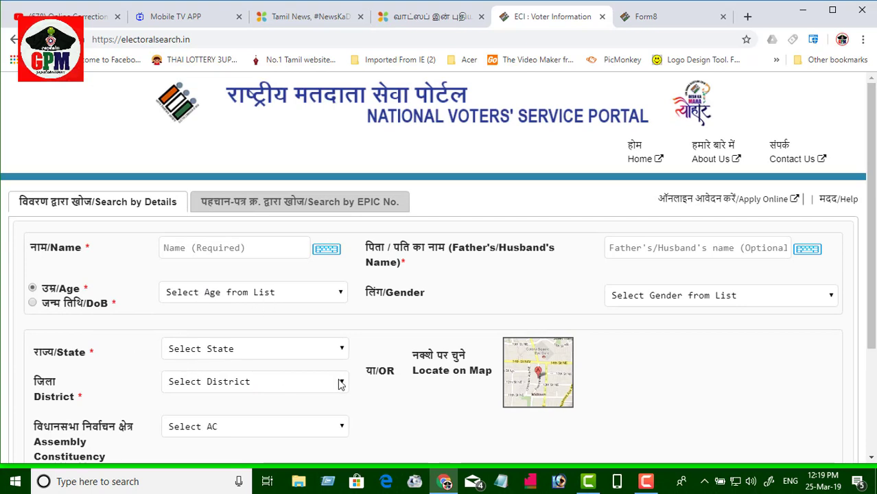
pyautogui.scroll(-2, 574, 374)
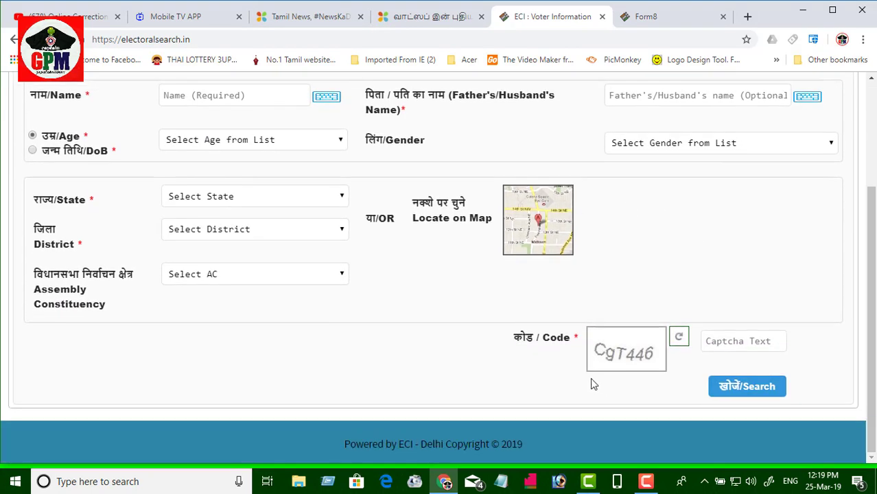
pyautogui.scroll(2, 478, 345)
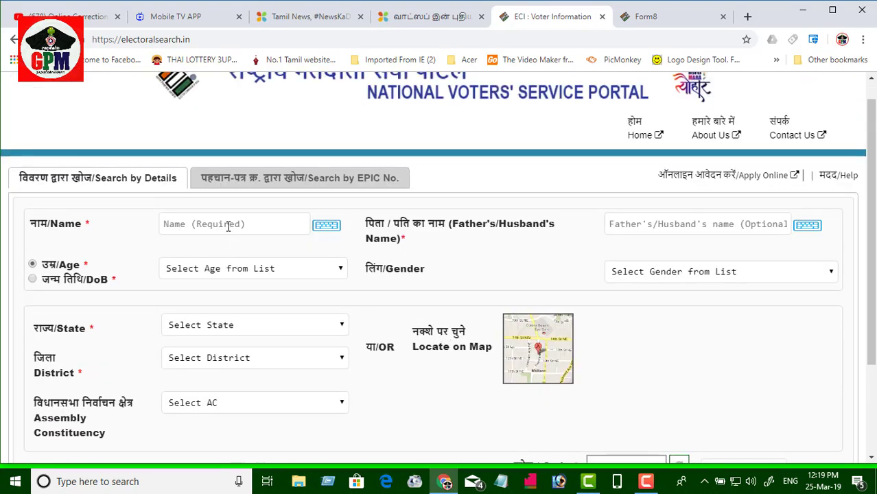
pyautogui.click(277, 180)
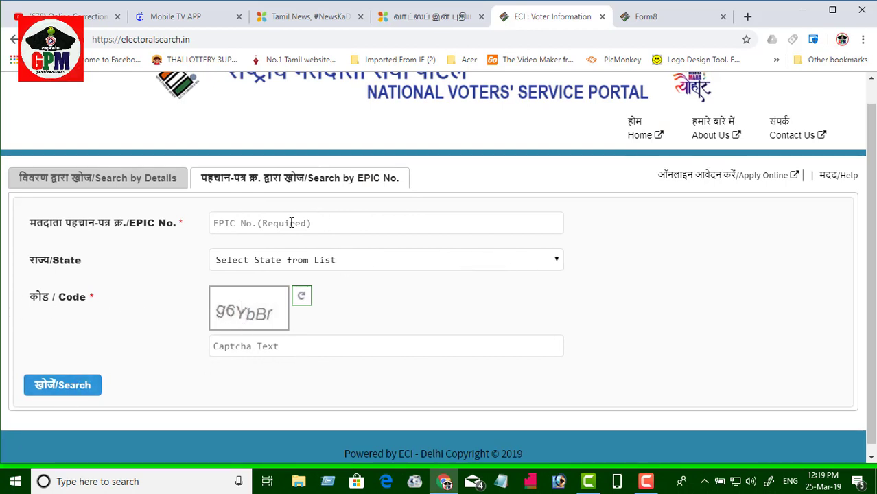
pyautogui.click(619, 25)
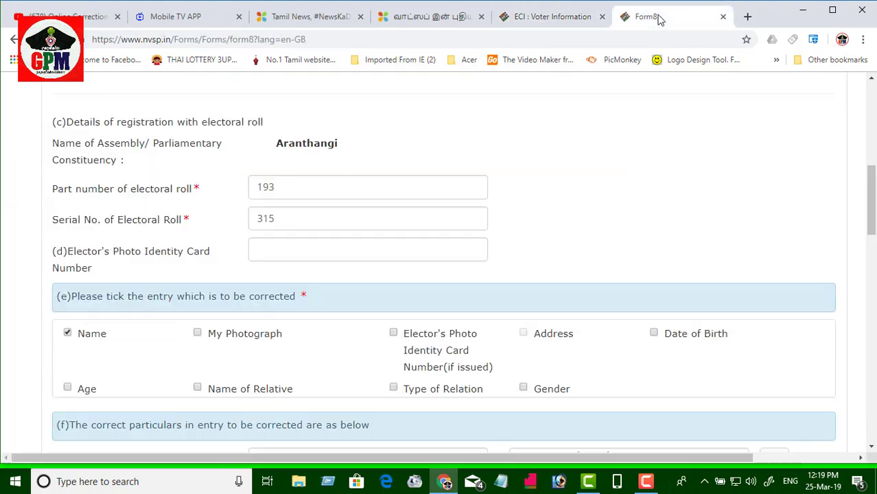
# Step: Check the corrected name in English and Tamil, then move down to Upload Supporting Document
pyautogui.scroll(1, 157, 314)
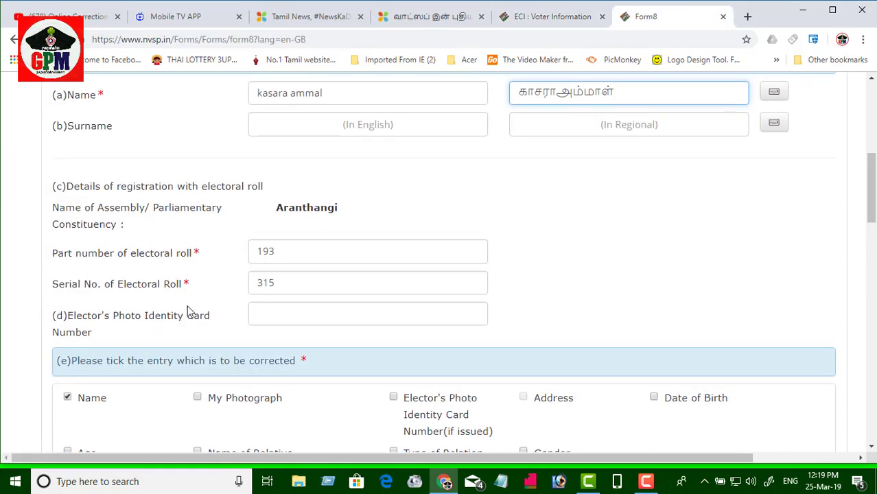
pyautogui.scroll(-2, 323, 298)
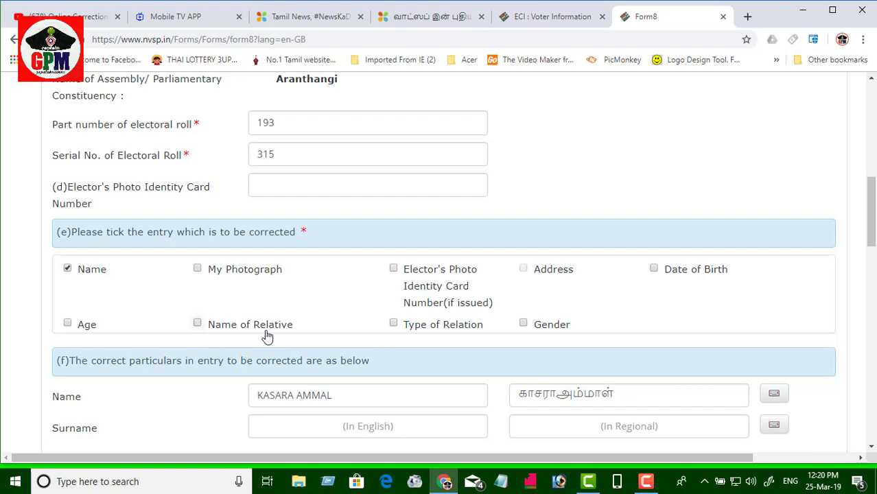
pyautogui.scroll(-3, 268, 337)
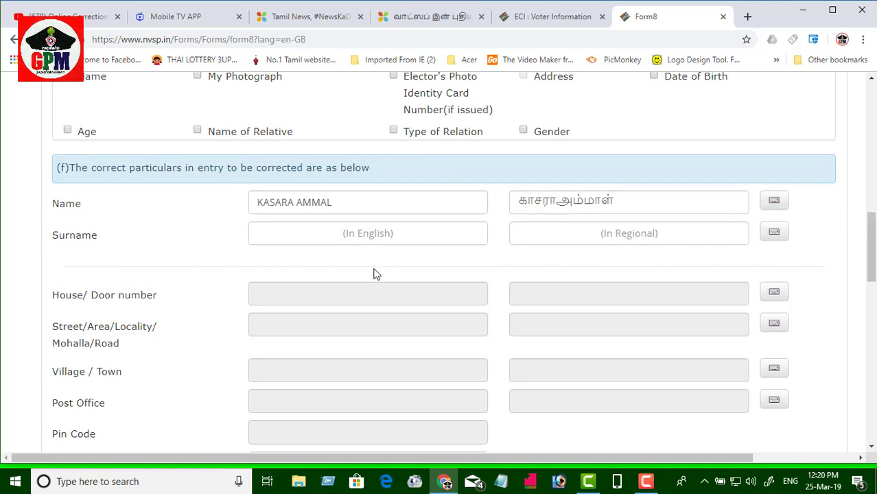
pyautogui.scroll(-2, 374, 274)
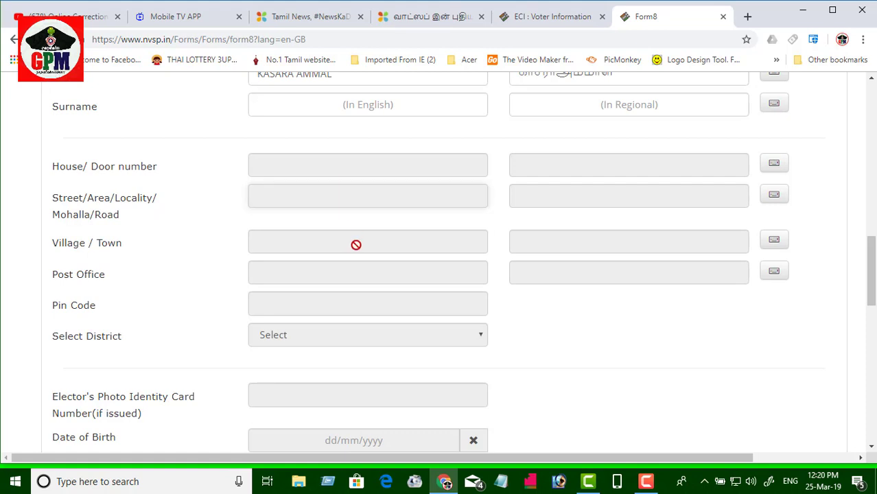
pyautogui.scroll(-1, 363, 326)
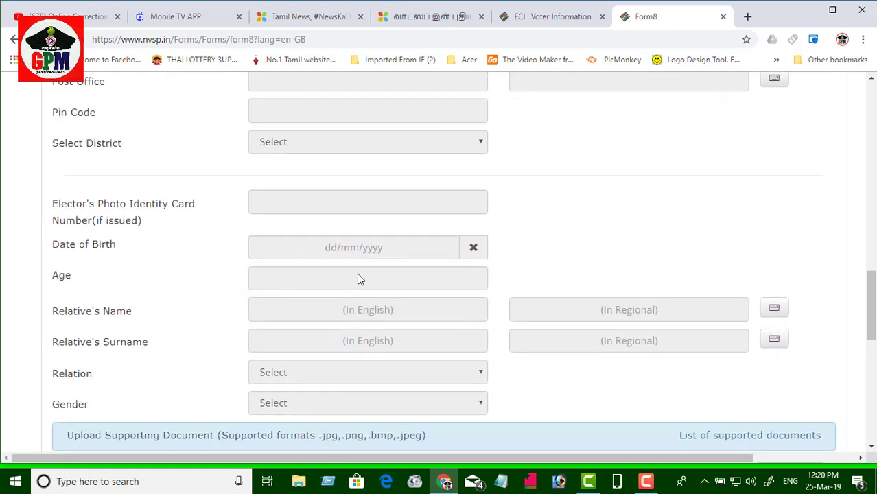
pyautogui.scroll(-1, 362, 345)
pyautogui.scroll(-1, 363, 348)
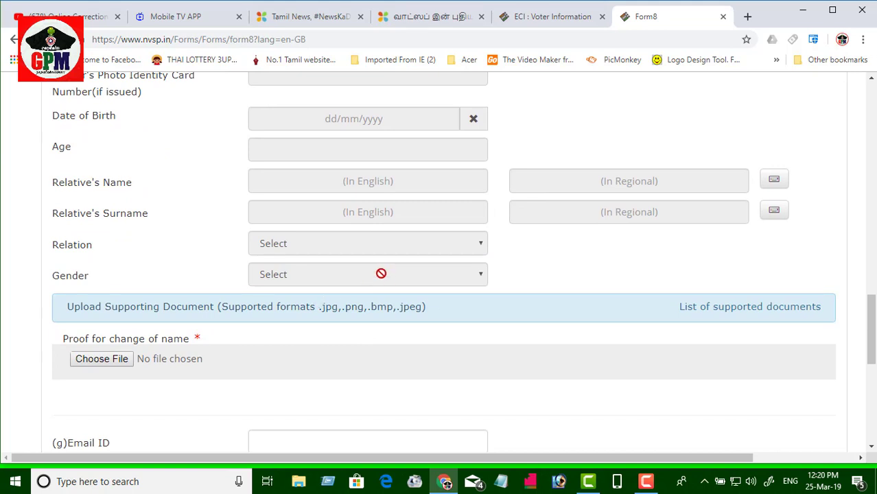
pyautogui.scroll(2, 381, 265)
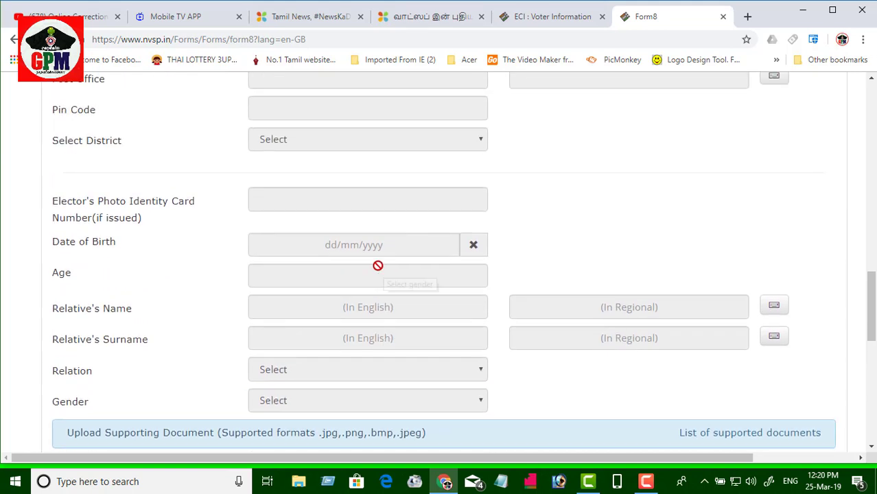
pyautogui.scroll(1, 165, 338)
pyautogui.scroll(3, 165, 333)
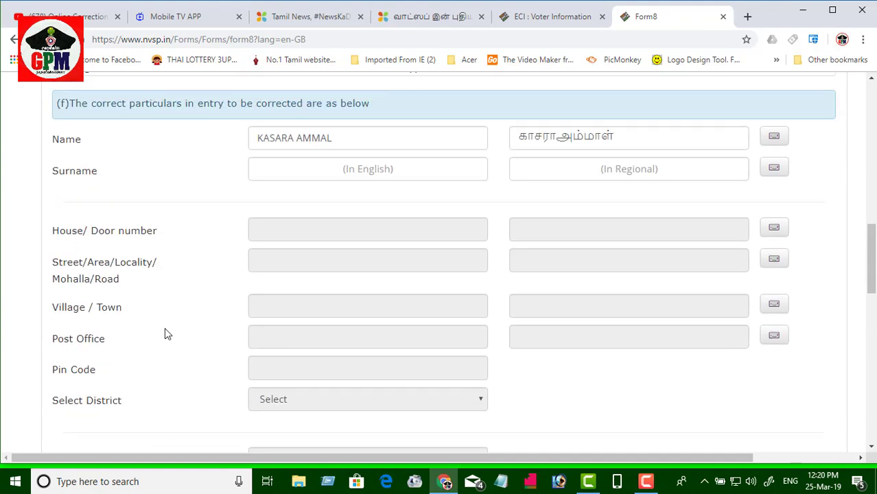
pyautogui.scroll(1, 188, 250)
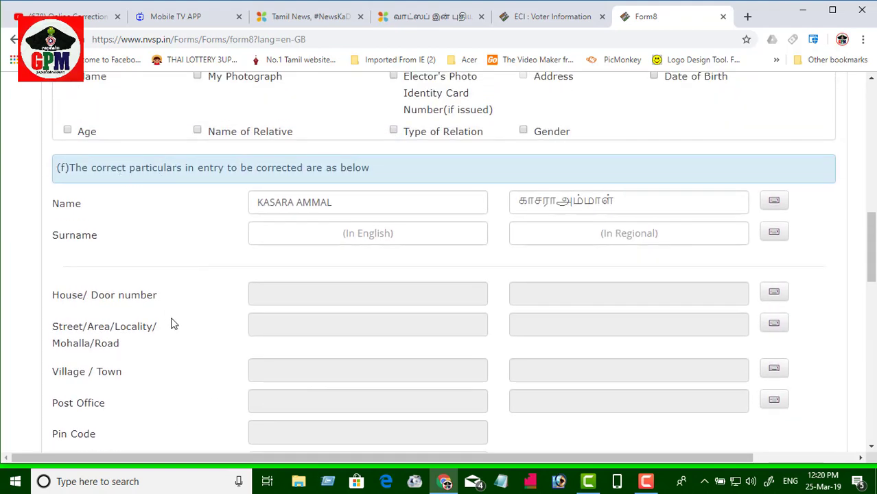
pyautogui.scroll(-8, 176, 310)
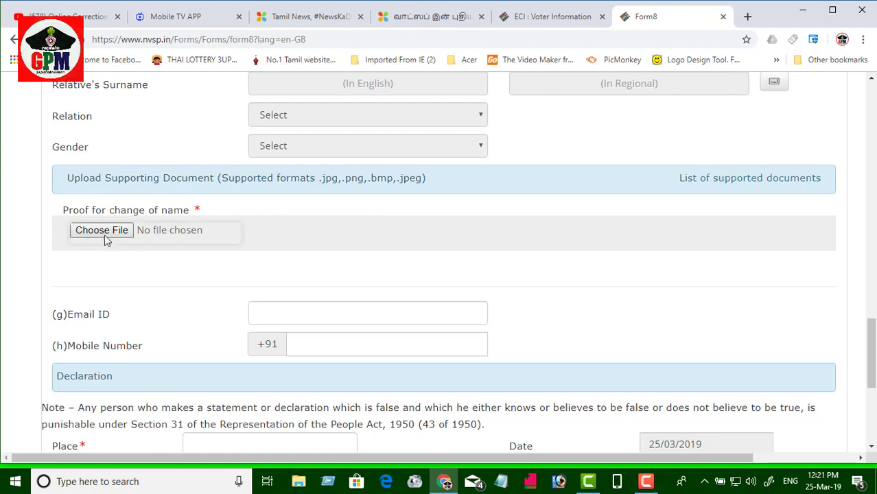
# Step: Upload 09.jpeg as the name-change proof and move down to the declaration dated 25/03/2019
pyautogui.click(103, 233)
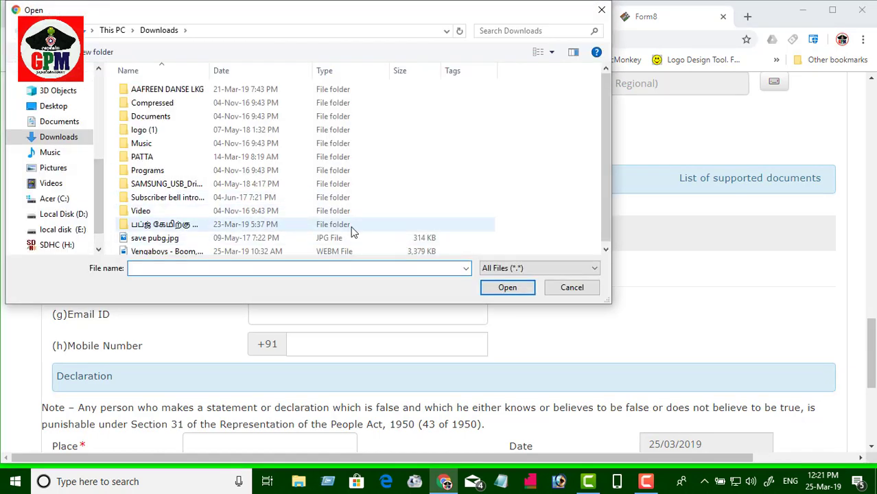
pyautogui.click(356, 196)
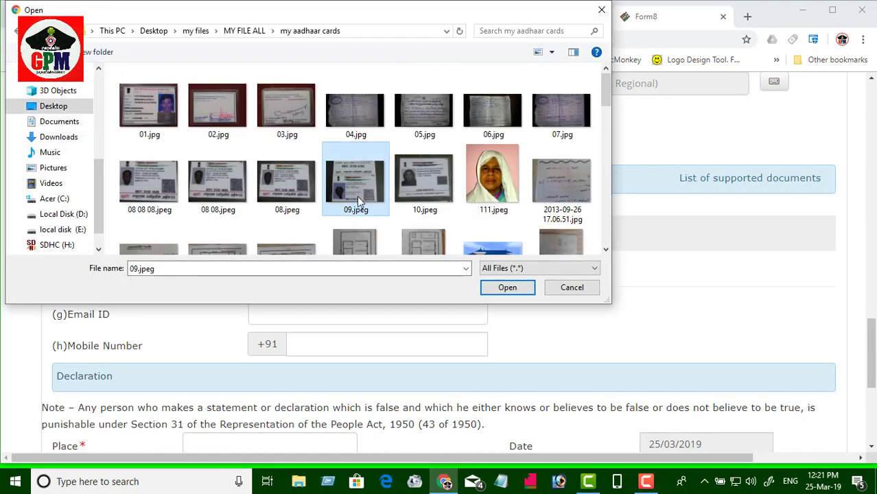
pyautogui.click(507, 288)
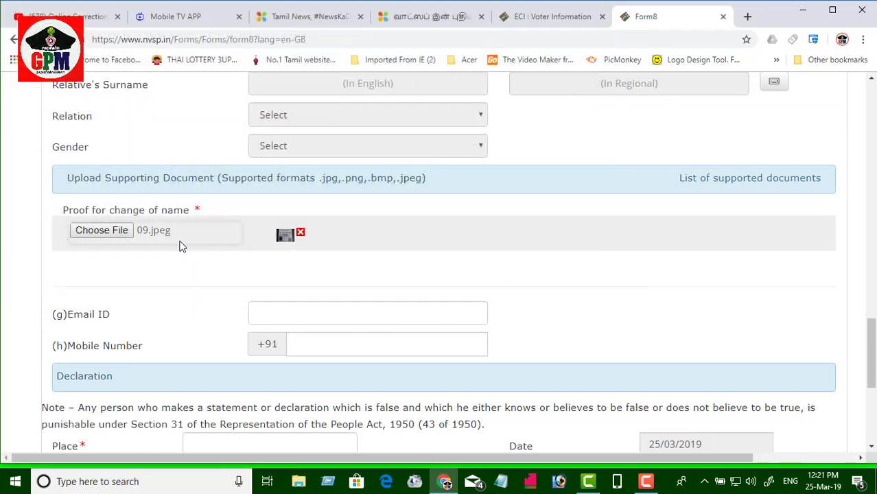
pyautogui.scroll(-1, 531, 315)
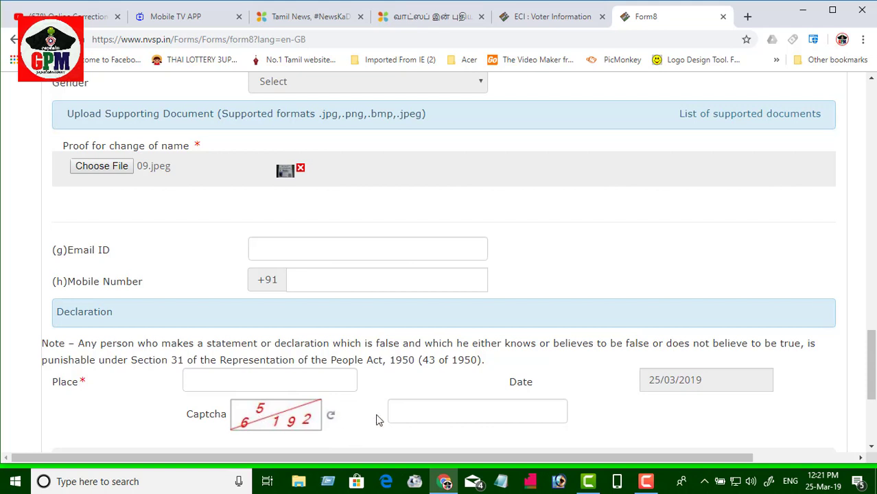
pyautogui.scroll(-1, 454, 410)
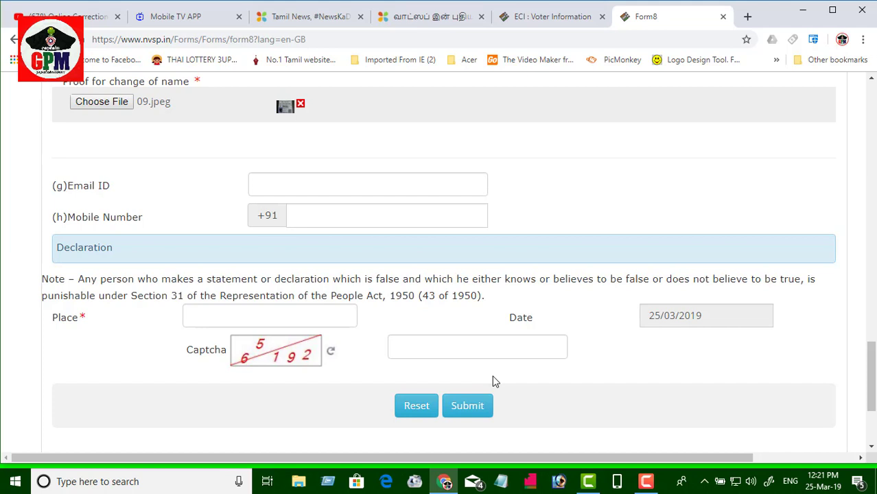
# Step: Review the e-mail, mobile, place and captcha entries, then submit the Form 8 application
pyautogui.scroll(1, 492, 376)
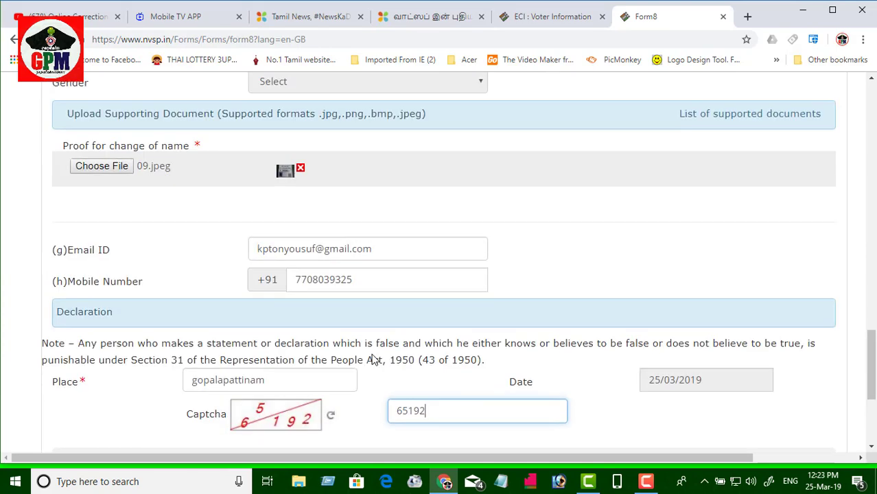
pyautogui.scroll(-1, 341, 262)
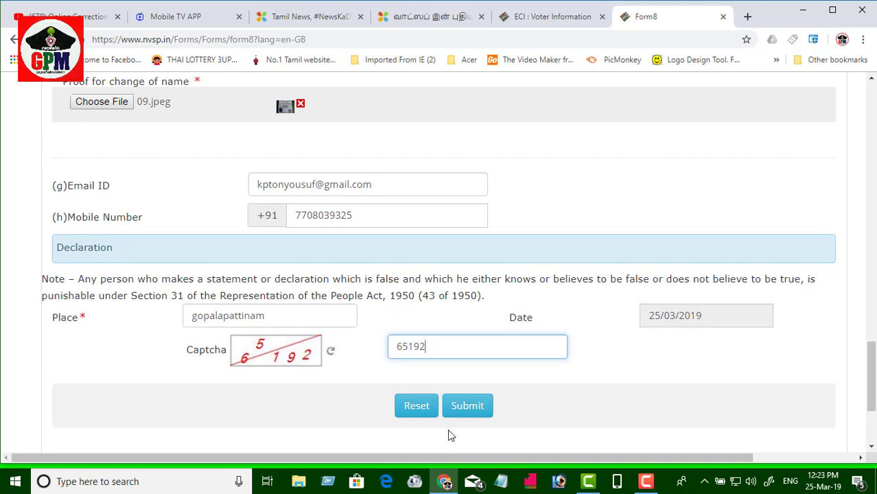
pyautogui.click(467, 407)
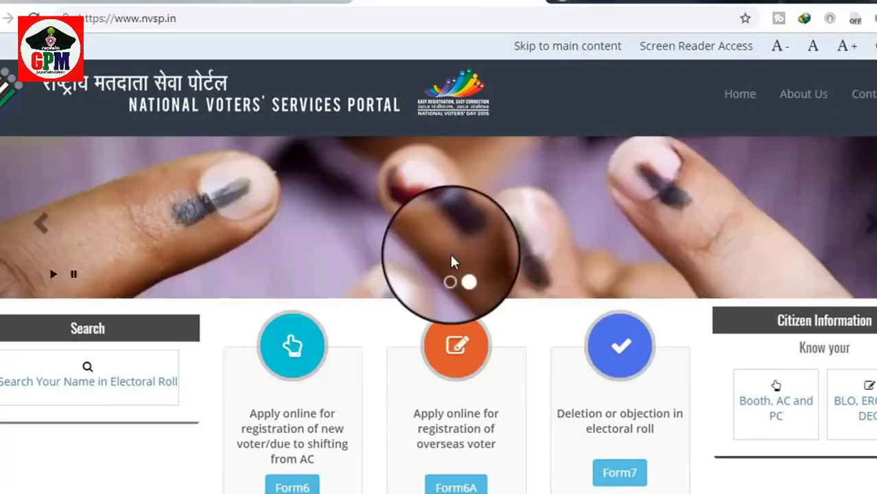
# Step: Paste the reference ID into Application Status and track it to the Submitted stage
pyautogui.scroll(-5, 501, 292)
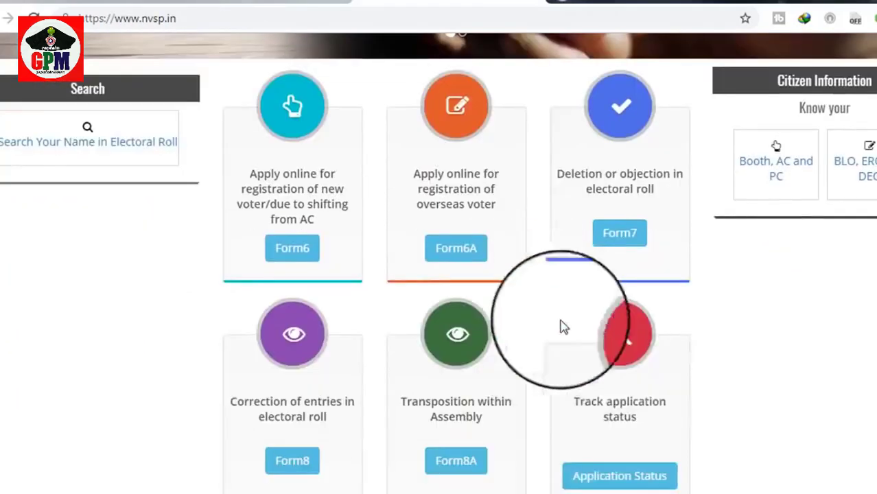
pyautogui.click(618, 407)
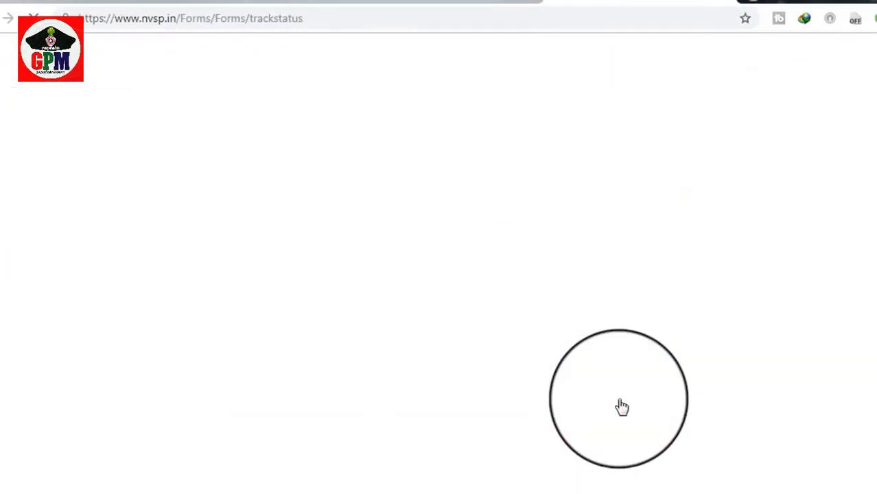
pyautogui.click(398, 199)
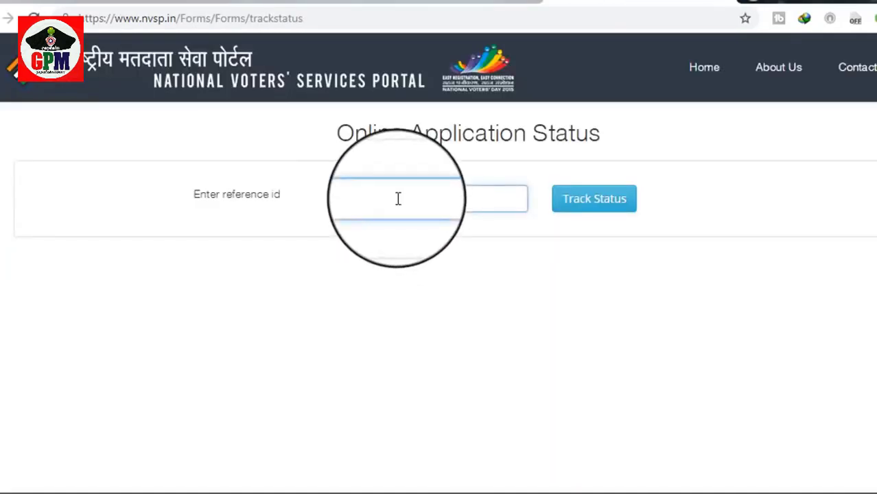
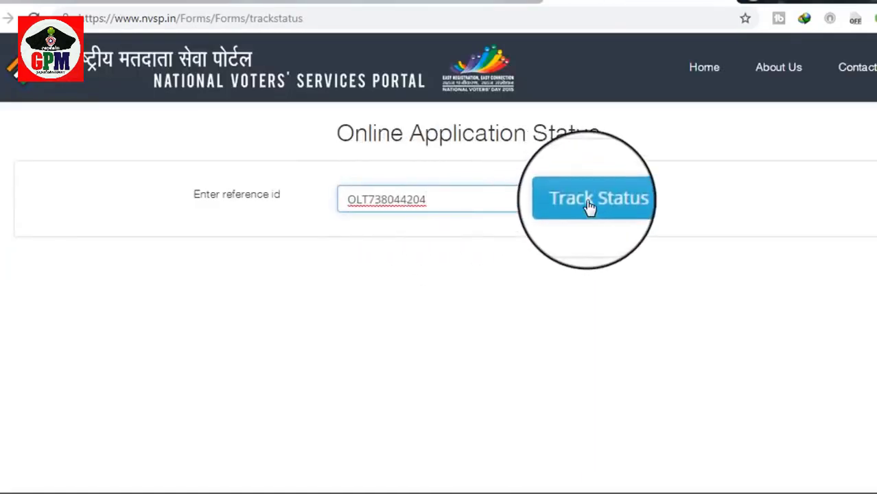
pyautogui.click(588, 205)
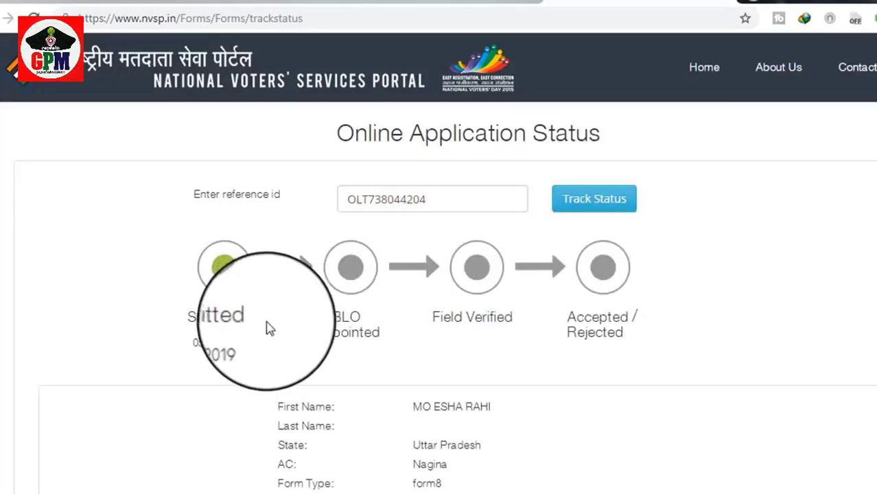